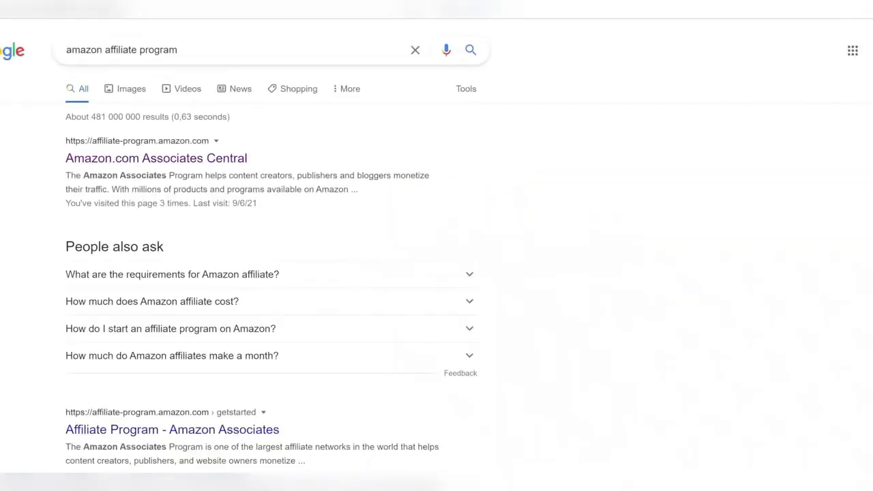
From Associates Central, start sign-up and fill the new Amazon account form, entering your name and the captcha.
{"action": "left_click", "coordinate": [129, 159]}
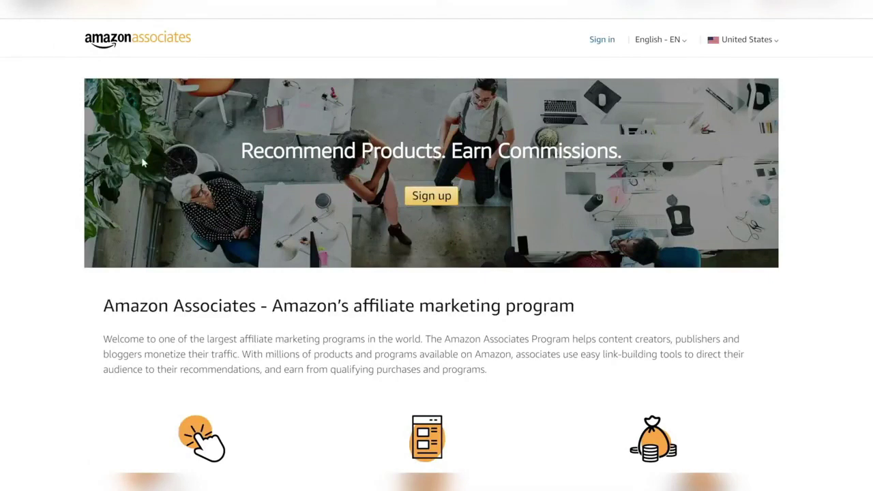
{"action": "left_click", "coordinate": [425, 198]}
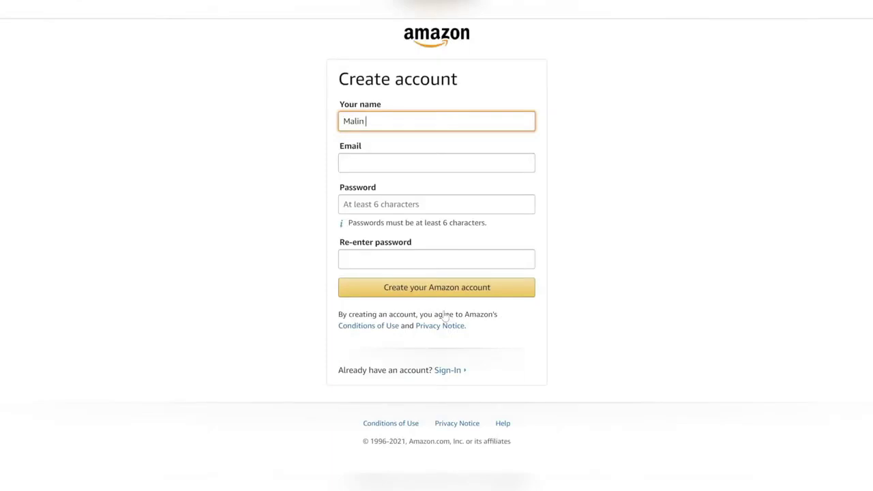
{"action": "type", "text": "Malin Lindbom"}
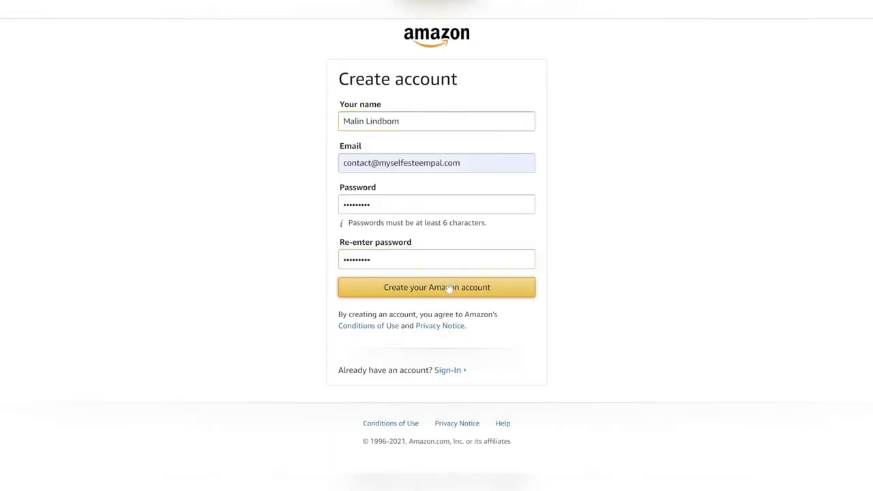
{"action": "type", "text": "mdt"}
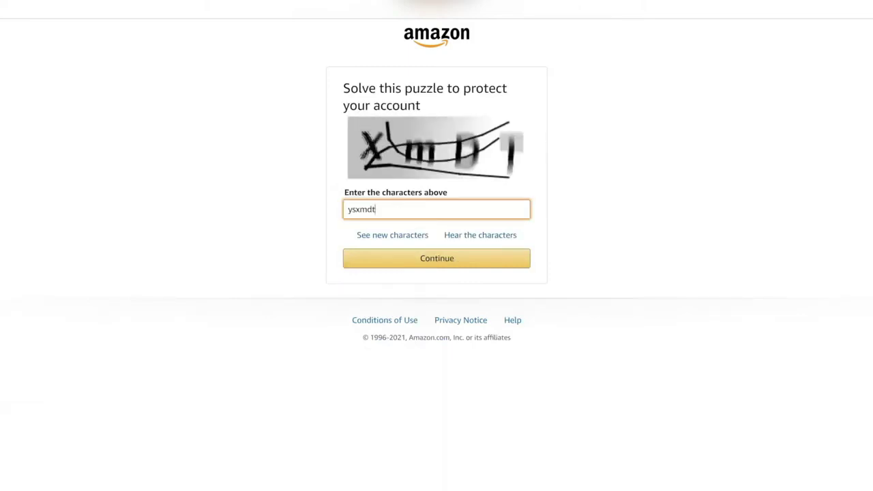
{"action": "left_click", "coordinate": [433, 263]}
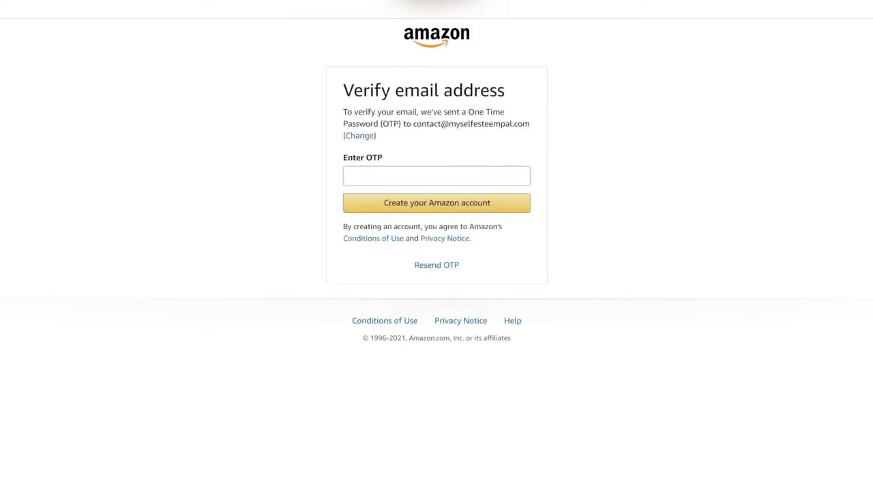
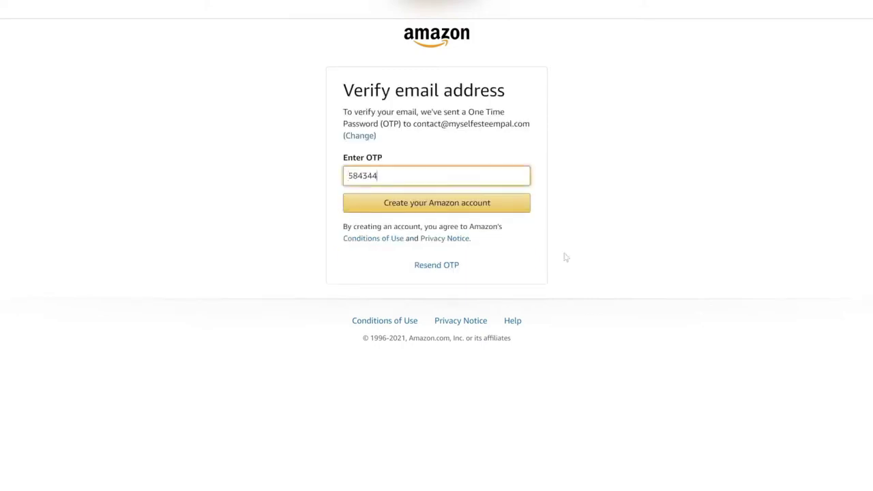
Enter the one-time code to create the account, then type the payee's full name.
{"action": "left_click", "coordinate": [454, 202]}
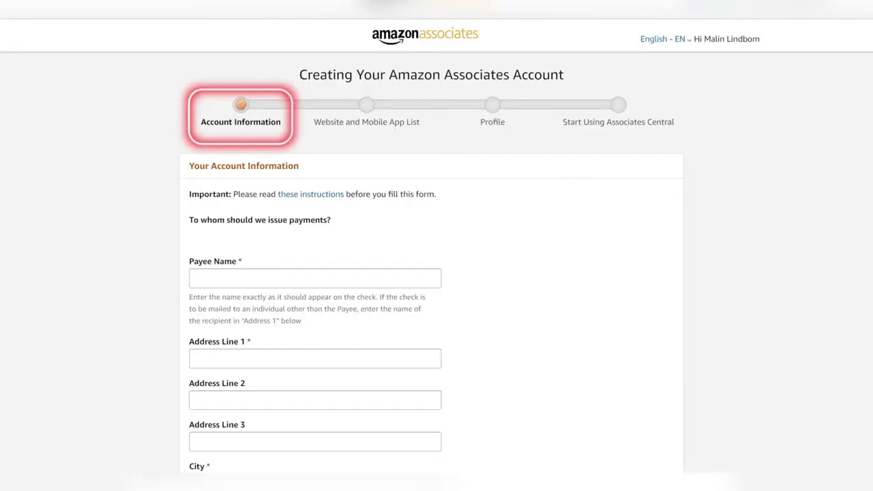
{"action": "scroll", "coordinate": [436, 245], "scroll_direction": "down", "scroll_amount": 2}
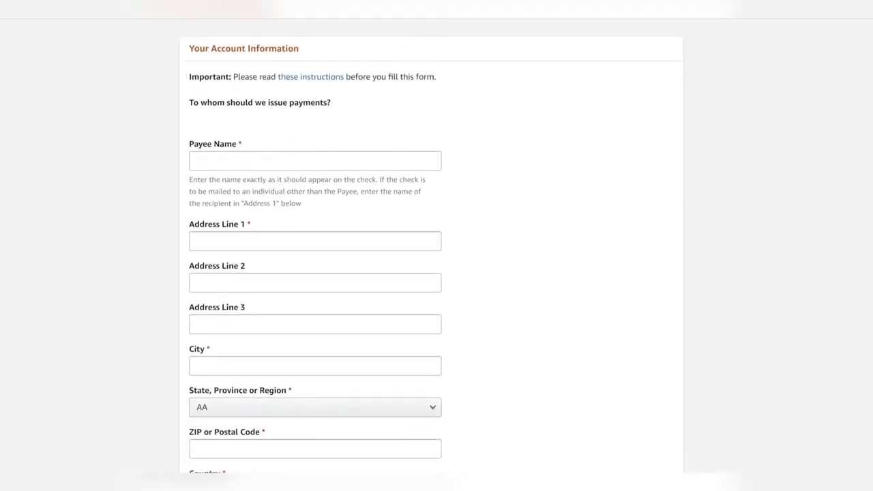
{"action": "scroll", "coordinate": [436, 246], "scroll_direction": "down", "scroll_amount": 1}
{"action": "left_click", "coordinate": [315, 115]}
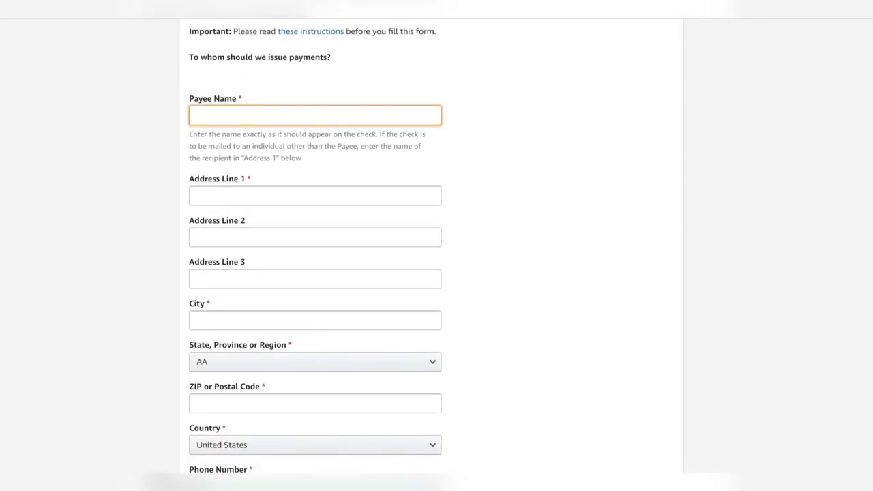
{"action": "type", "text": "Malin Lindbom"}
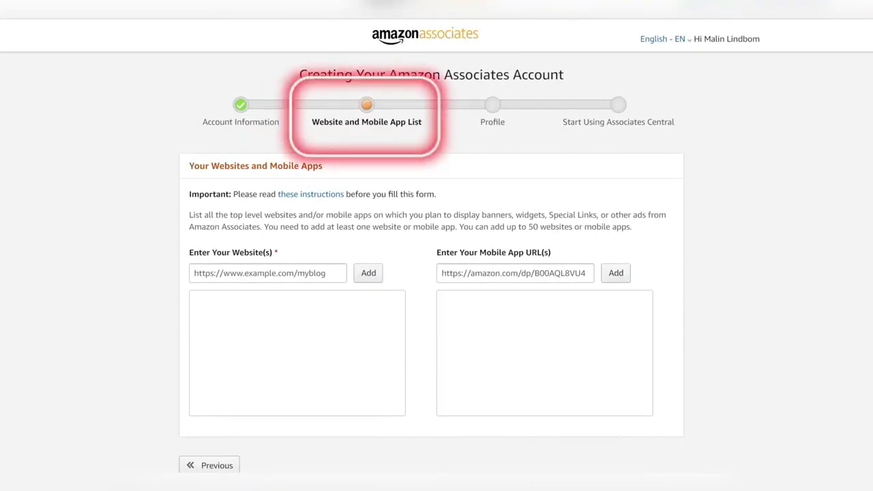
Add the personal website URL to the website list.
{"action": "left_click", "coordinate": [268, 273]}
{"action": "type", "text": "https"}
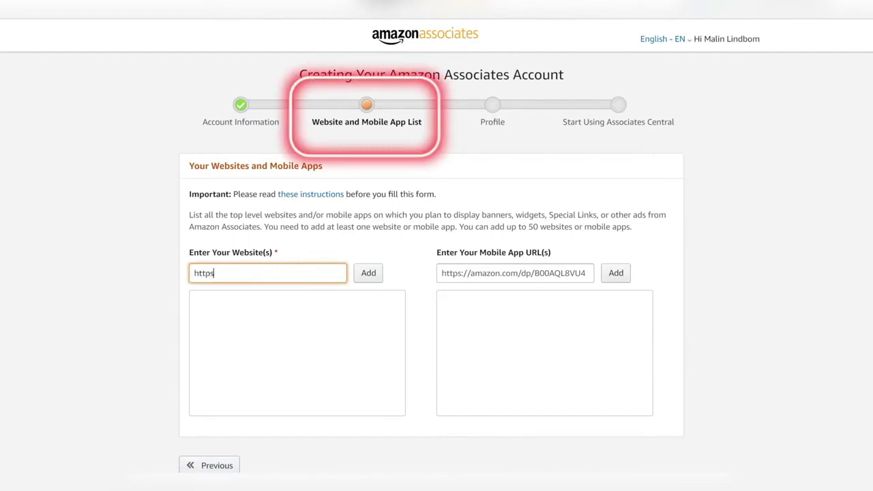
{"action": "type", "text": "://malinlindbom.com"}
{"action": "left_click", "coordinate": [366, 279]}
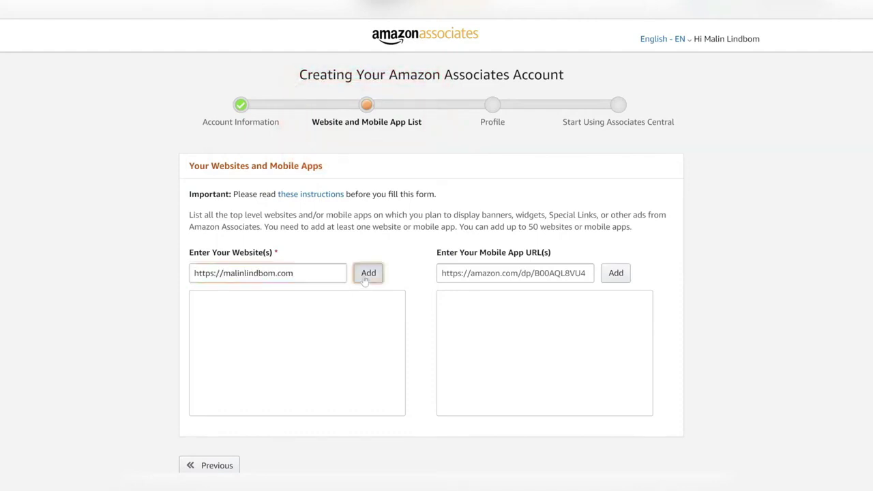
Copy the YouTube channel's custom URL from YouTube Studio's Basic info.
{"action": "left_click", "coordinate": [266, 273]}
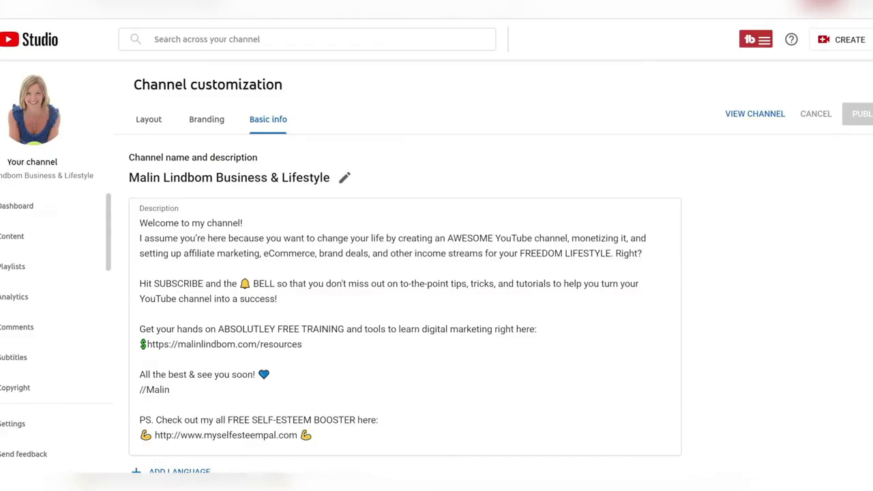
{"action": "scroll", "coordinate": [693, 227], "scroll_direction": "down", "scroll_amount": 6}
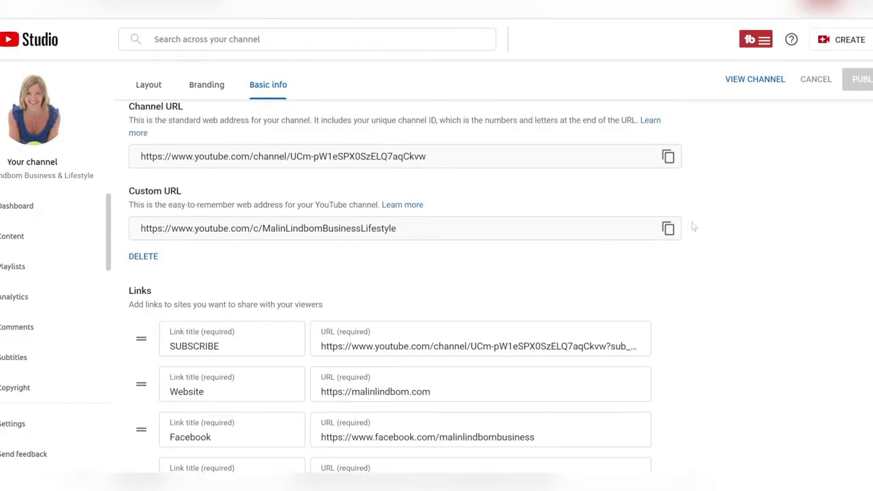
{"action": "left_click", "coordinate": [666, 230]}
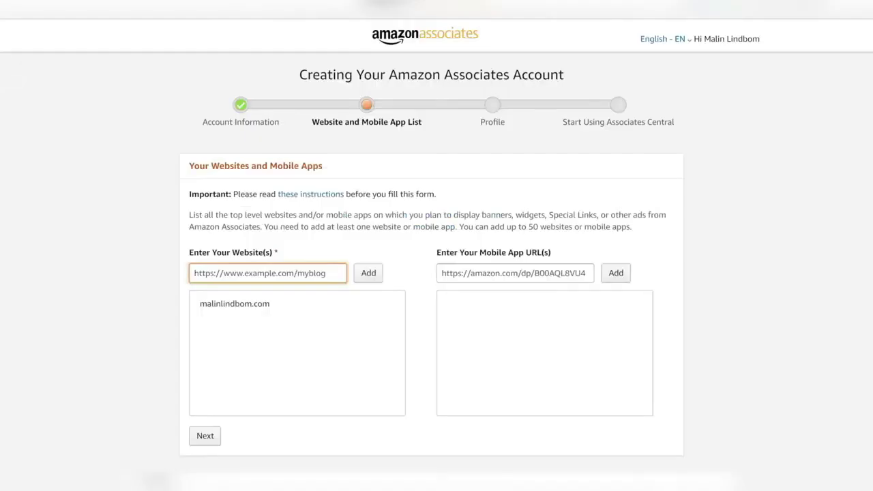
Paste the YouTube channel URL, add it to the list, and continue.
{"action": "key", "text": "ctrl+v"}
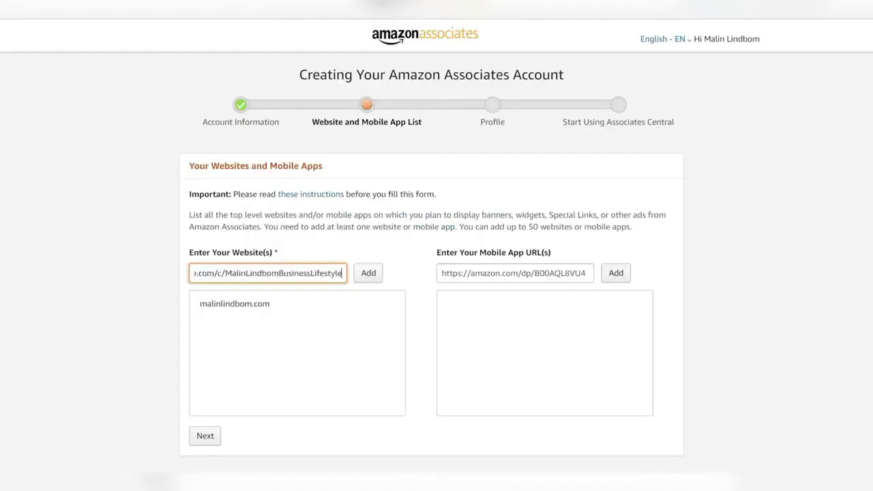
{"action": "left_click", "coordinate": [369, 273]}
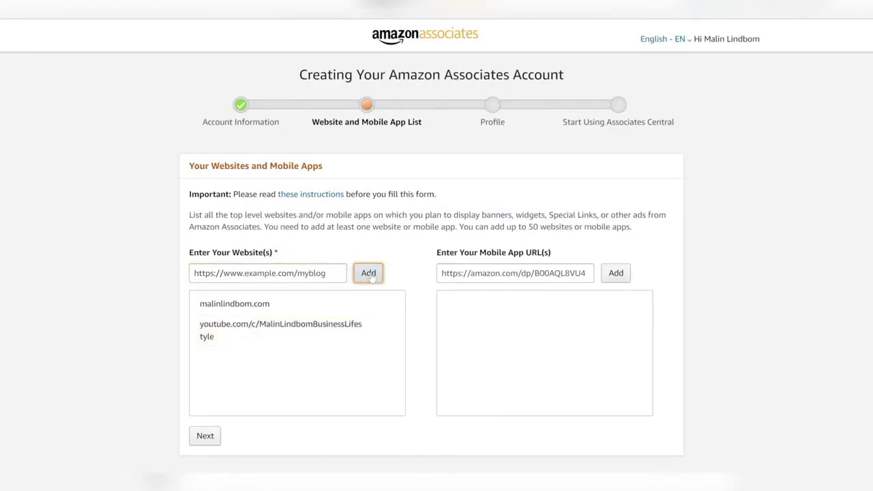
{"action": "left_click", "coordinate": [205, 435]}
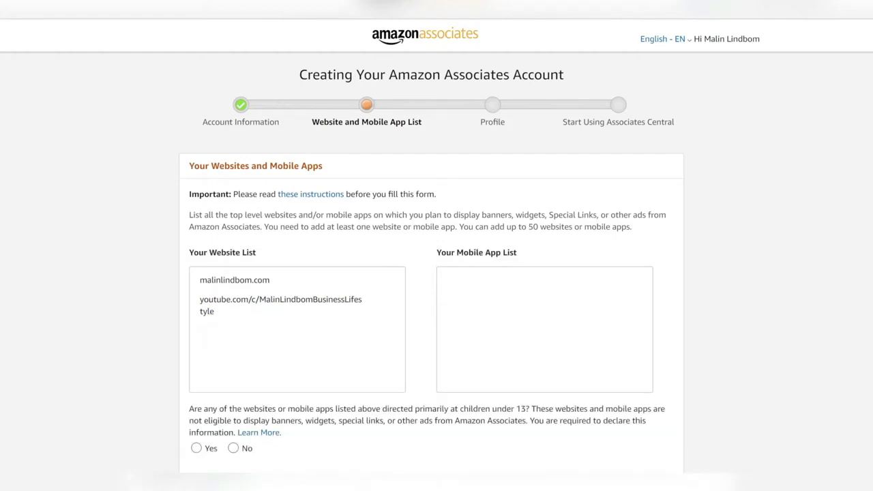
Answer No to targeting children under 13 and confirm.
{"action": "scroll", "coordinate": [437, 246], "scroll_direction": "down", "scroll_amount": 2}
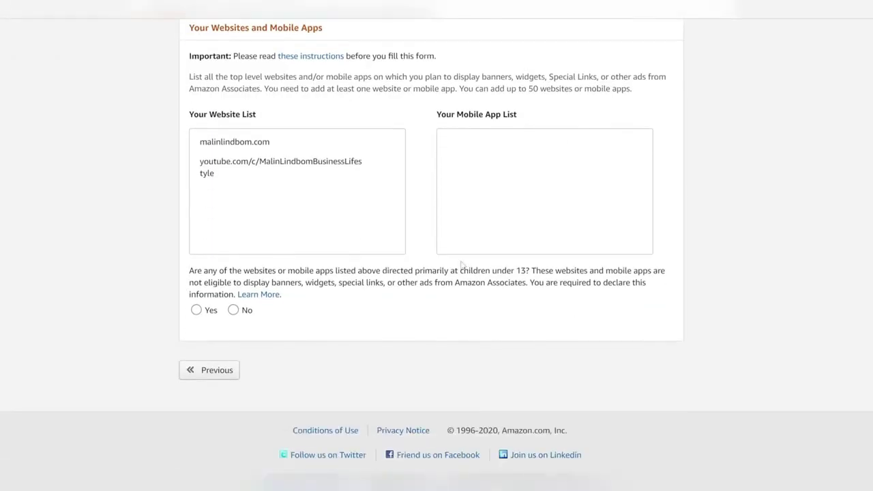
{"action": "left_click", "coordinate": [233, 314]}
{"action": "left_click", "coordinate": [211, 340]}
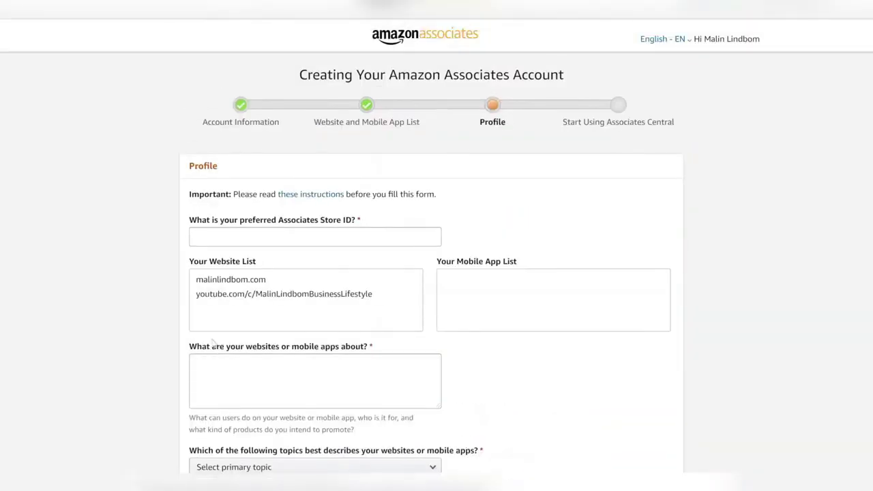
Enter a preferred Store ID and describe the sites as 'Helping small YouTubers grow influence and income online.'.
{"action": "left_click", "coordinate": [315, 237]}
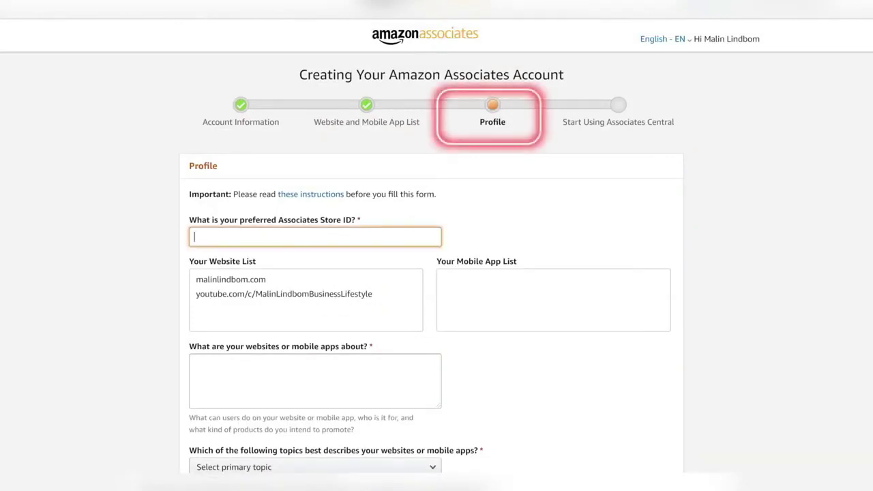
{"action": "type", "text": "MalinLindbom"}
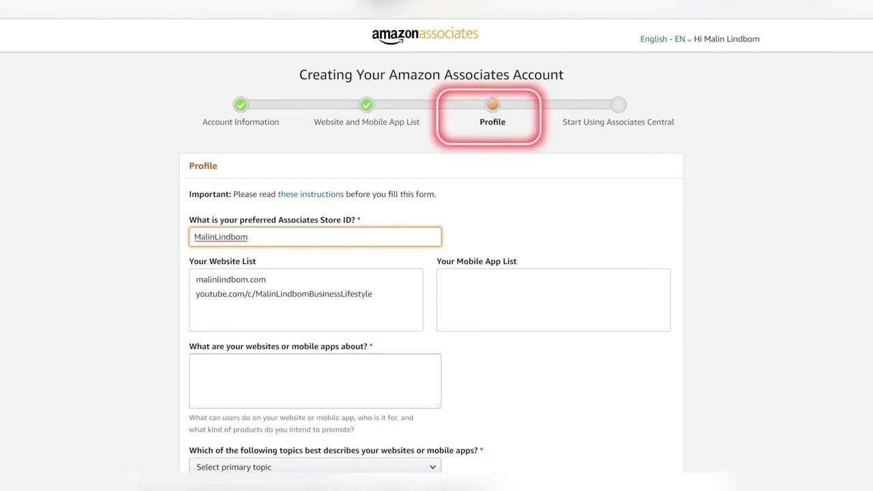
{"action": "left_click", "coordinate": [195, 362]}
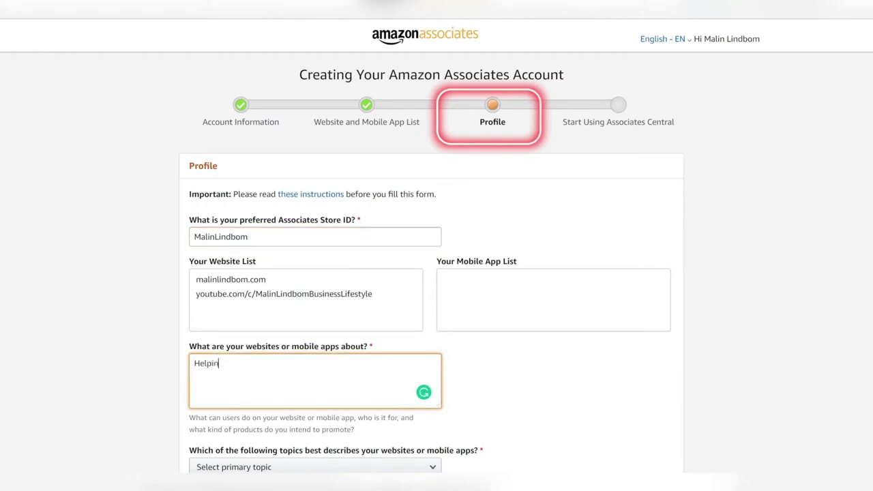
{"action": "type", "text": "Helping small YouTubers"}
{"action": "type", "text": "grow influence and income online."}
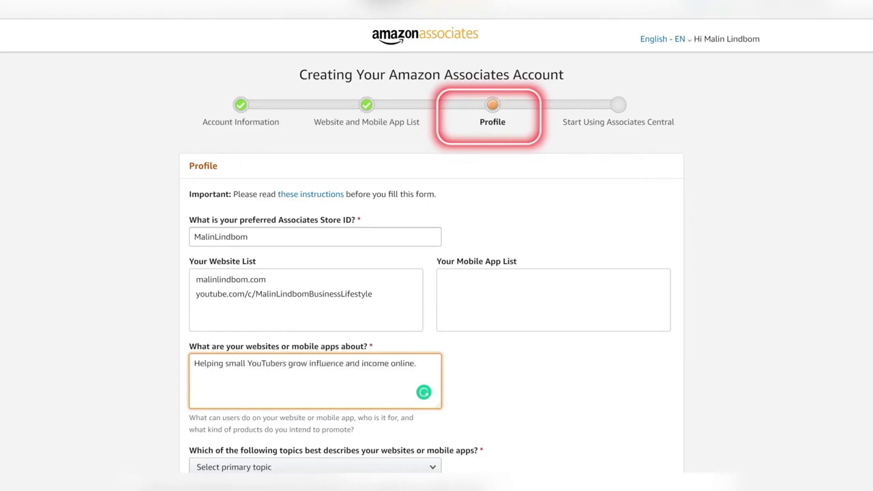
{"action": "type", "text": " their"}
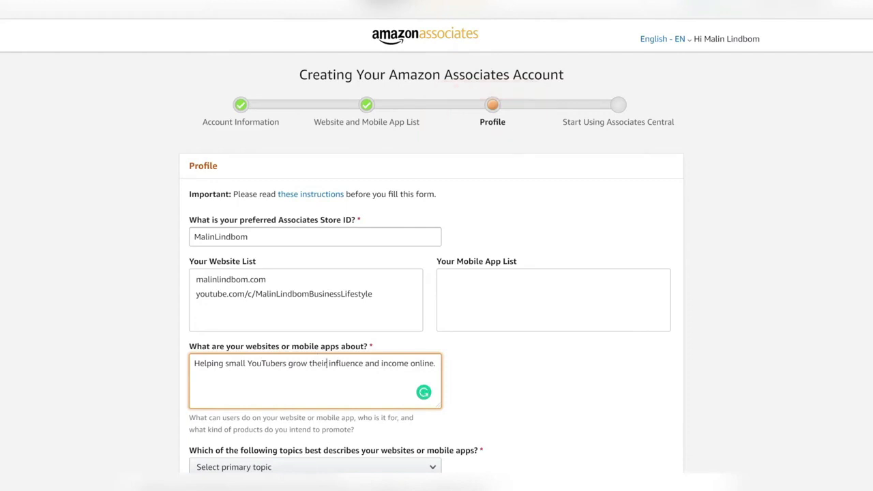
Choose Other as the primary website topic and pick an additional secondary topic.
{"action": "scroll", "coordinate": [432, 63], "scroll_direction": "down", "scroll_amount": 6}
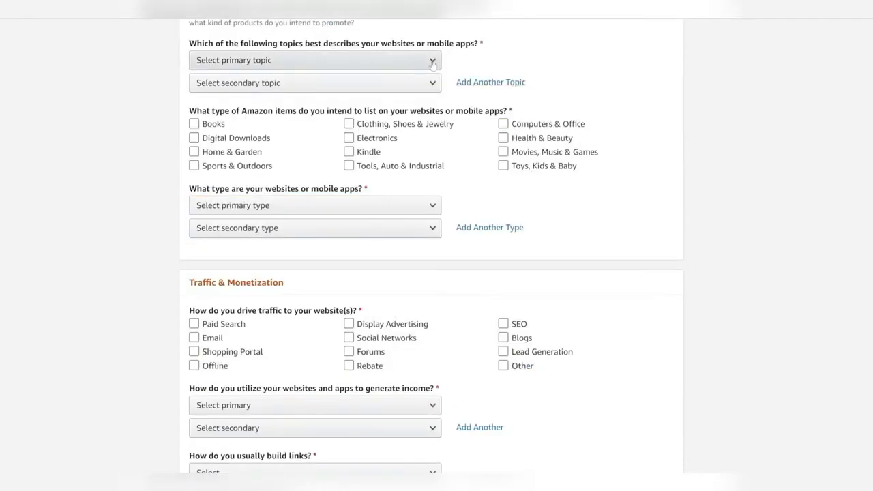
{"action": "left_click", "coordinate": [433, 61]}
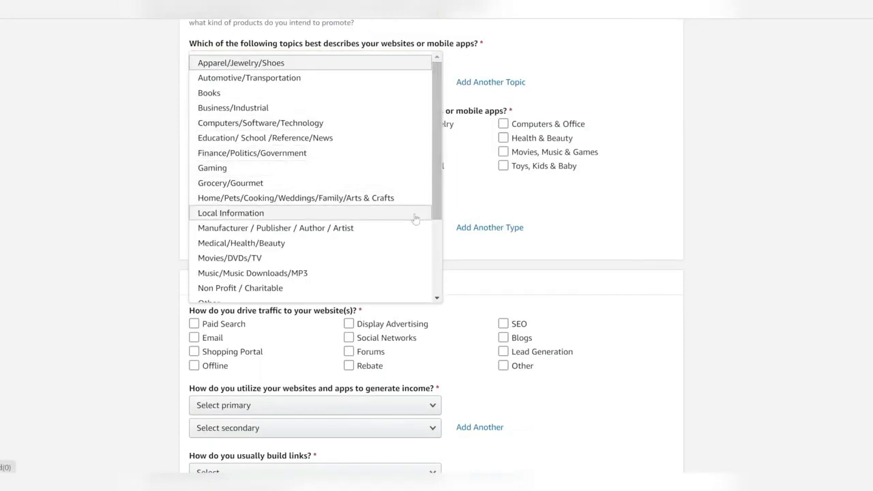
{"action": "scroll", "coordinate": [440, 225], "scroll_direction": "down", "scroll_amount": 1}
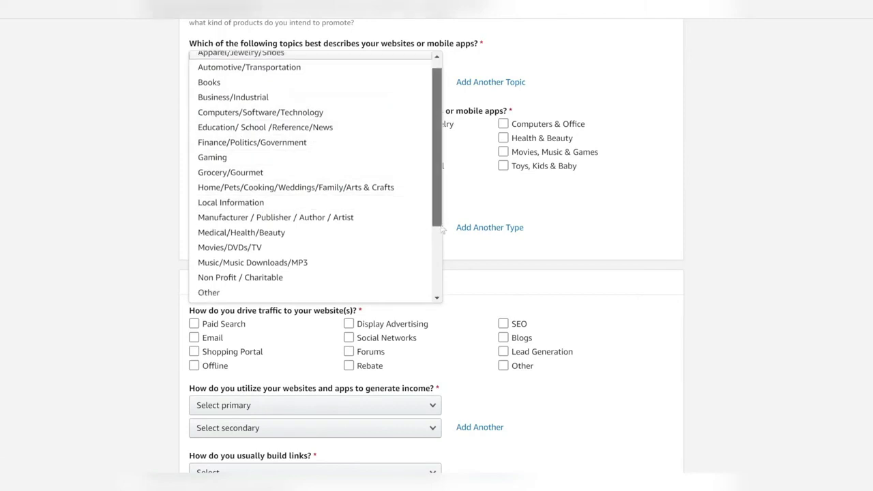
{"action": "left_click_drag", "start_coordinate": [443, 231], "coordinate": [445, 298]}
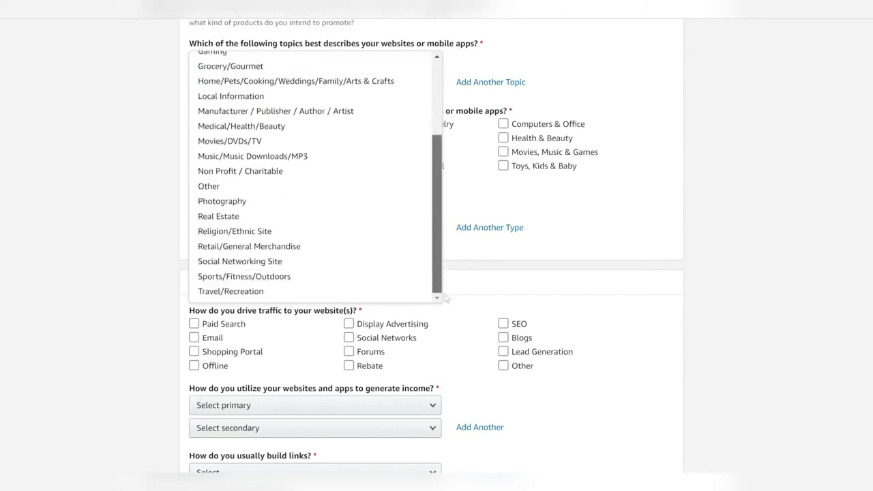
{"action": "left_click", "coordinate": [316, 185]}
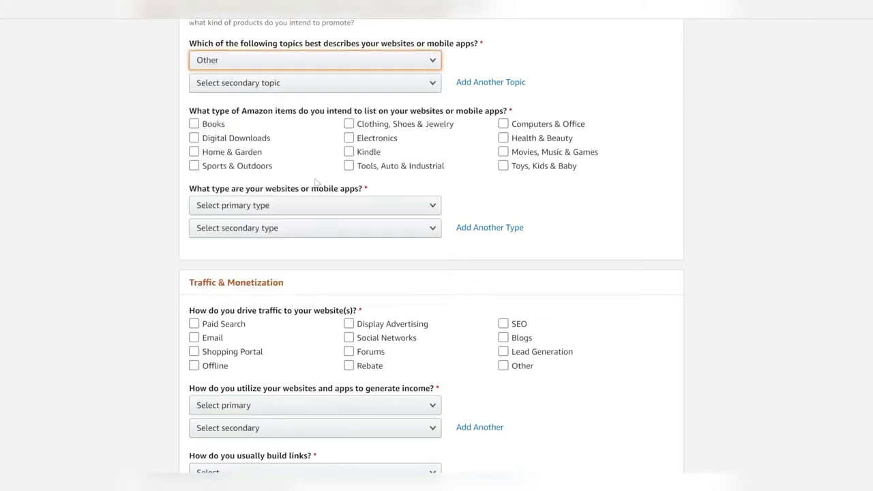
{"action": "left_click", "coordinate": [350, 91]}
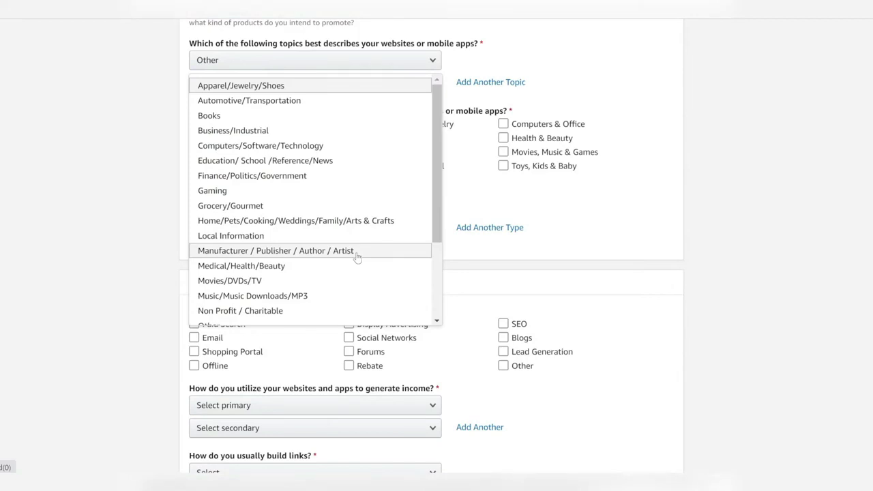
{"action": "left_click", "coordinate": [356, 251]}
{"action": "scroll", "coordinate": [357, 256], "scroll_direction": "down", "scroll_amount": 3}
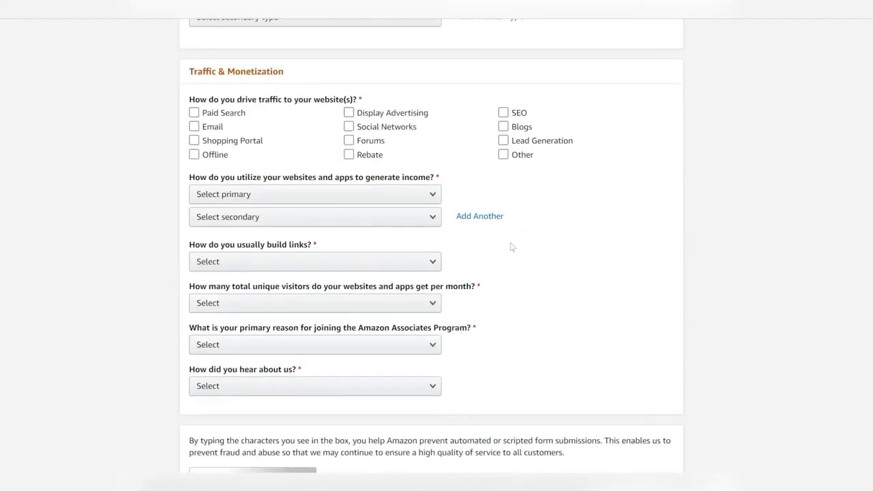
Tick the traffic sources, including Email, Display Advertising, Social Networks, SEO, Blogs and Lead Generation.
{"action": "left_click", "coordinate": [204, 129]}
{"action": "left_click", "coordinate": [194, 141]}
{"action": "left_click", "coordinate": [194, 141]}
{"action": "left_click", "coordinate": [349, 113]}
{"action": "left_click", "coordinate": [349, 126]}
{"action": "left_click", "coordinate": [503, 112]}
{"action": "left_click", "coordinate": [503, 126]}
{"action": "left_click", "coordinate": [503, 141]}
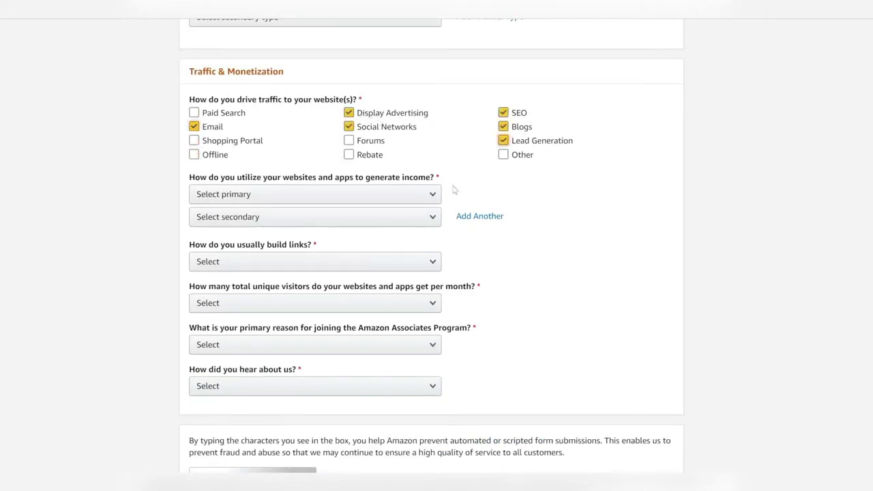
Set income methods to Other Affiliate Programs and E-commerce/Online Retail, and link building to Other.
{"action": "left_click", "coordinate": [432, 197]}
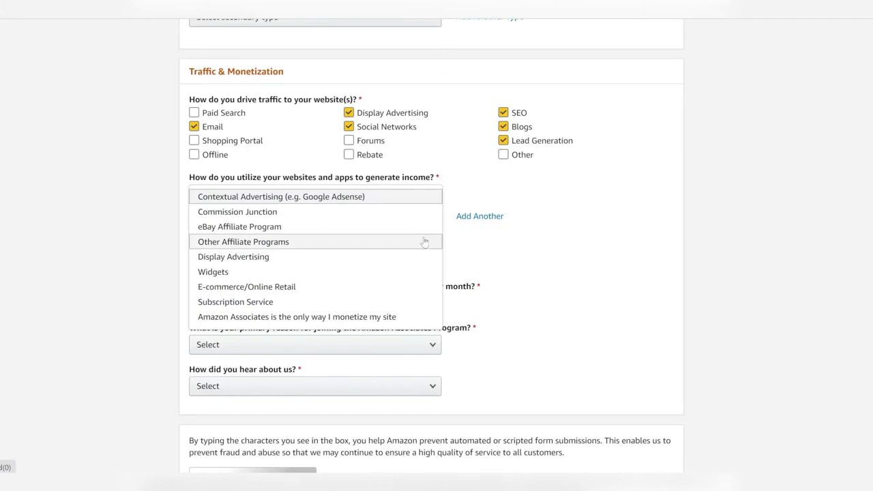
{"action": "left_click", "coordinate": [424, 242]}
{"action": "left_click", "coordinate": [425, 216]}
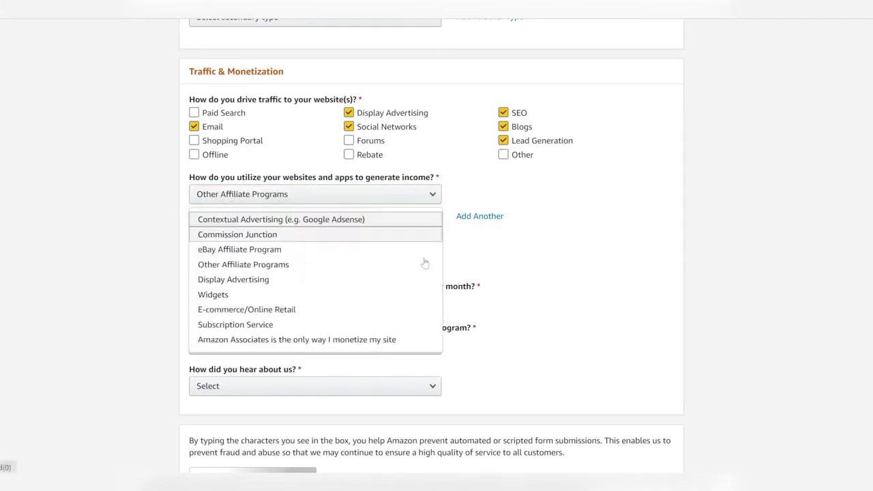
{"action": "left_click", "coordinate": [423, 311]}
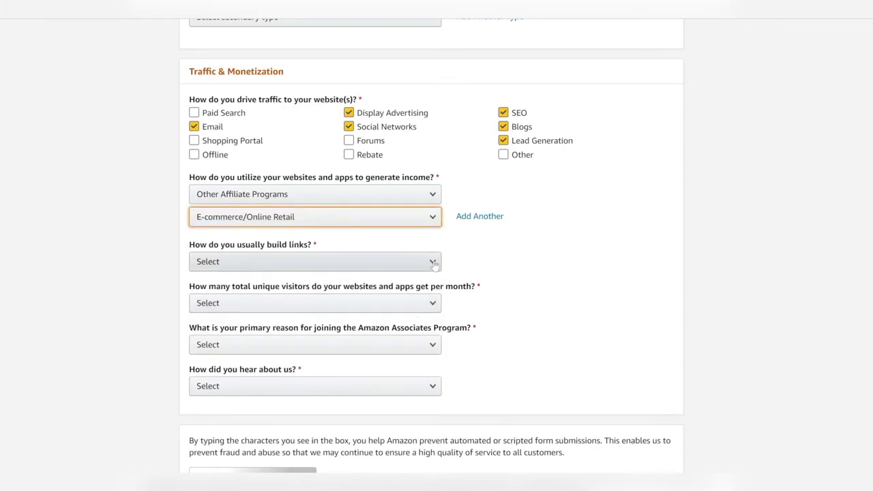
{"action": "left_click", "coordinate": [434, 263]}
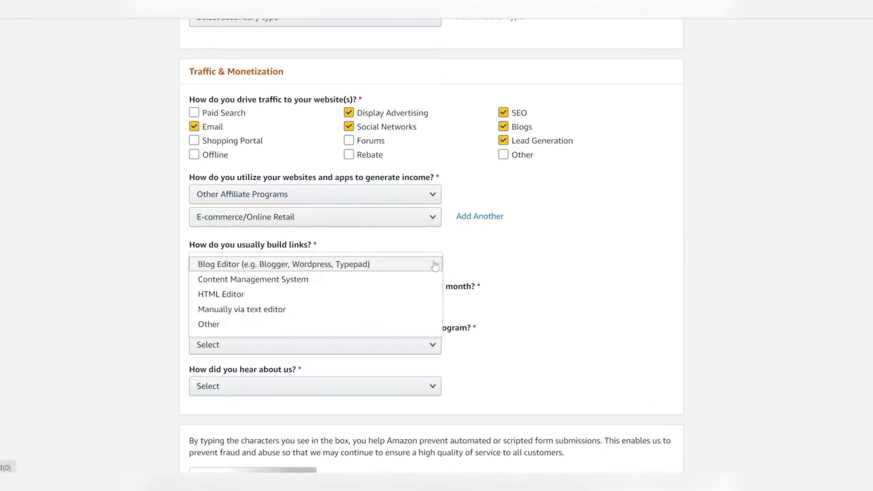
{"action": "left_click", "coordinate": [421, 325]}
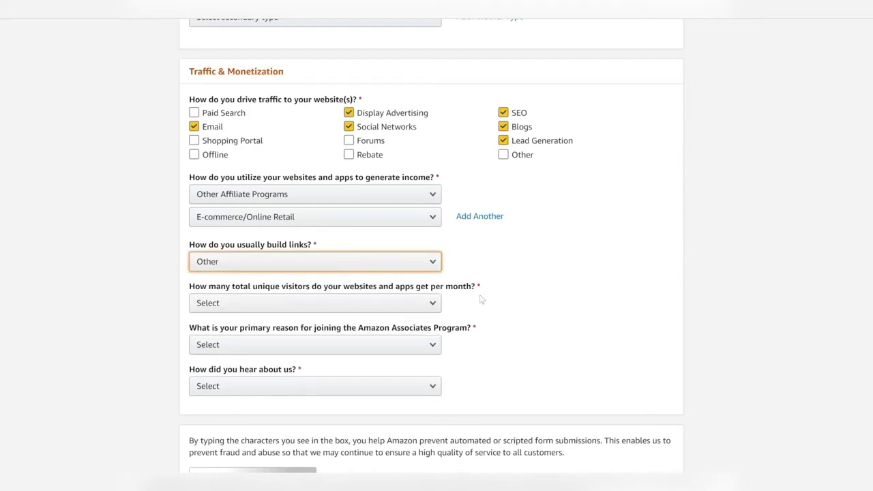
Answer Less than 500 monthly visitors, To monetize my site, and Word of Mouth.
{"action": "left_click", "coordinate": [429, 303]}
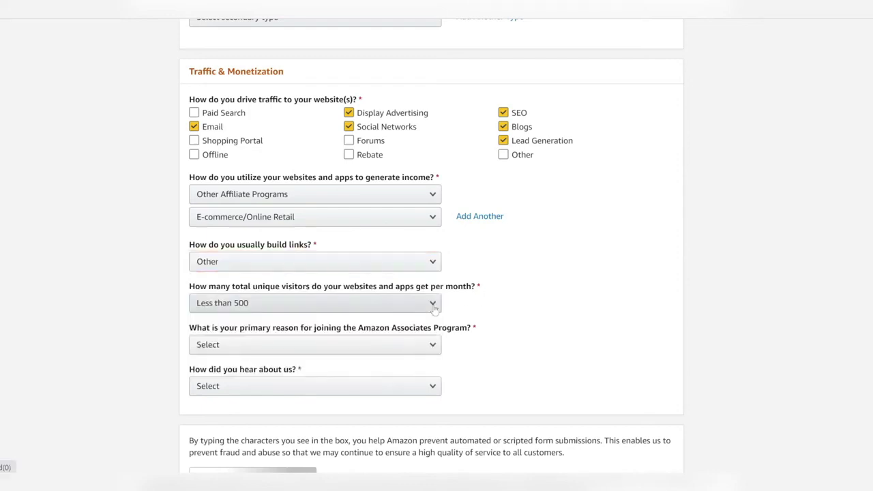
{"action": "left_click", "coordinate": [439, 348]}
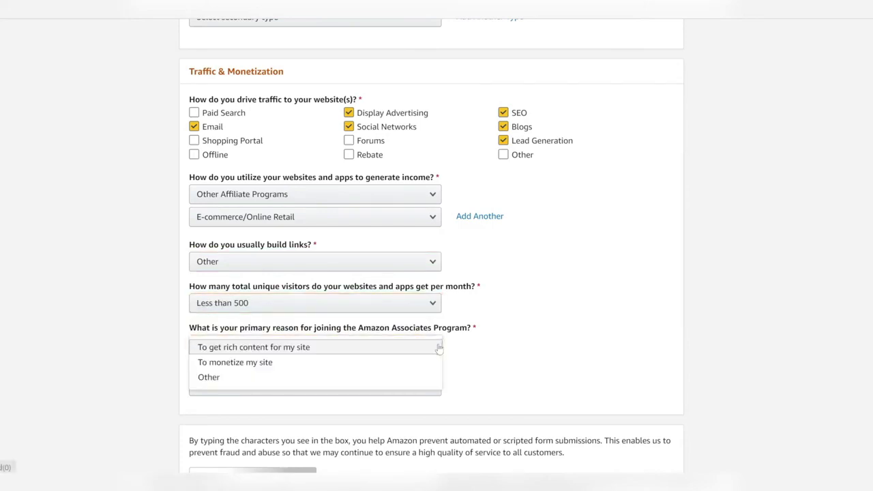
{"action": "left_click", "coordinate": [434, 362]}
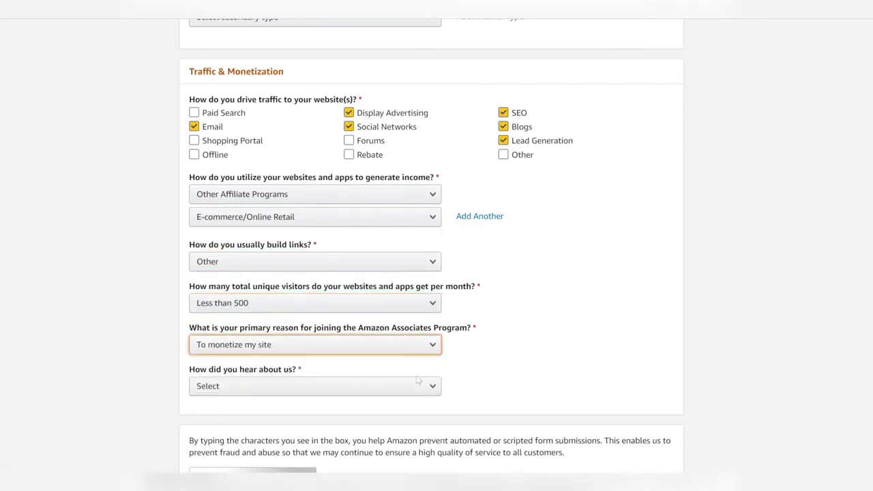
{"action": "left_click", "coordinate": [429, 386]}
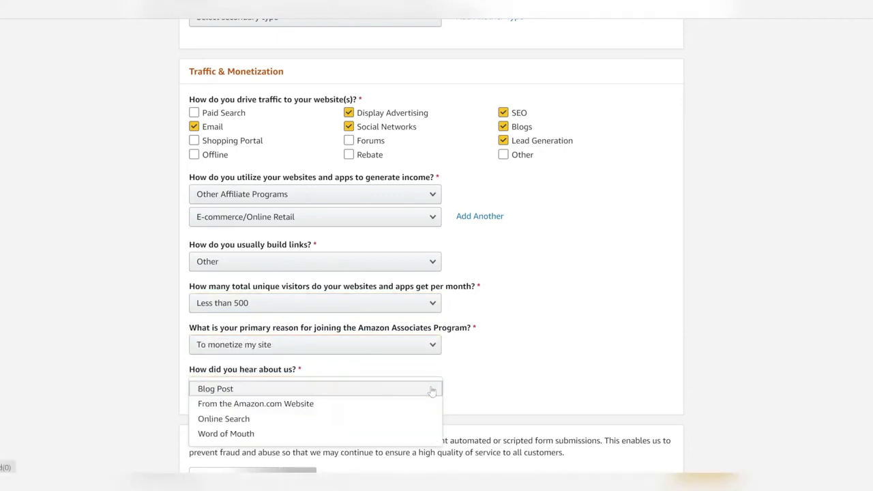
{"action": "left_click", "coordinate": [423, 434]}
{"action": "scroll", "coordinate": [423, 409], "scroll_direction": "down", "scroll_amount": 1}
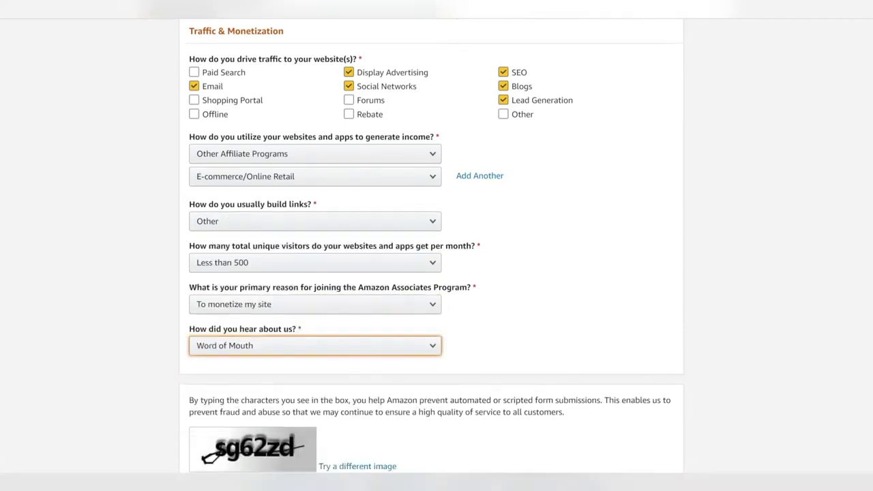
Complete the captcha, accept the Operating Agreement, and submit the application.
{"action": "scroll", "coordinate": [436, 245], "scroll_direction": "down", "scroll_amount": 5}
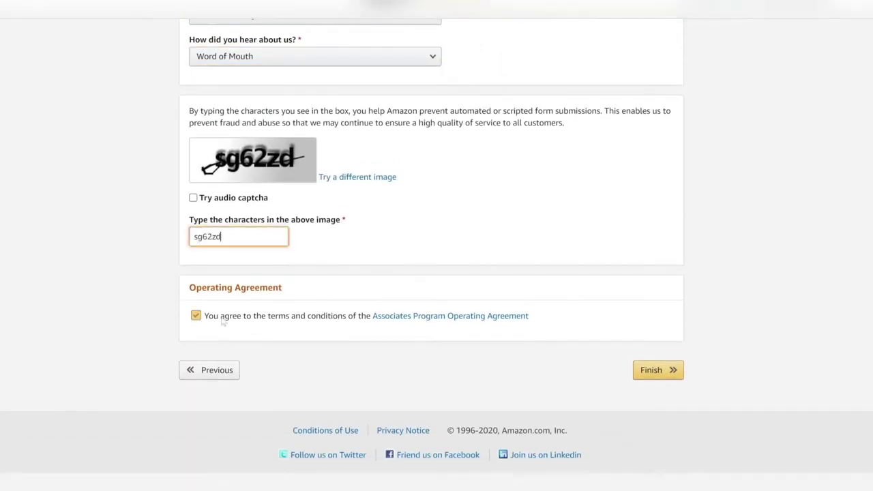
{"action": "key", "text": "Tab"}
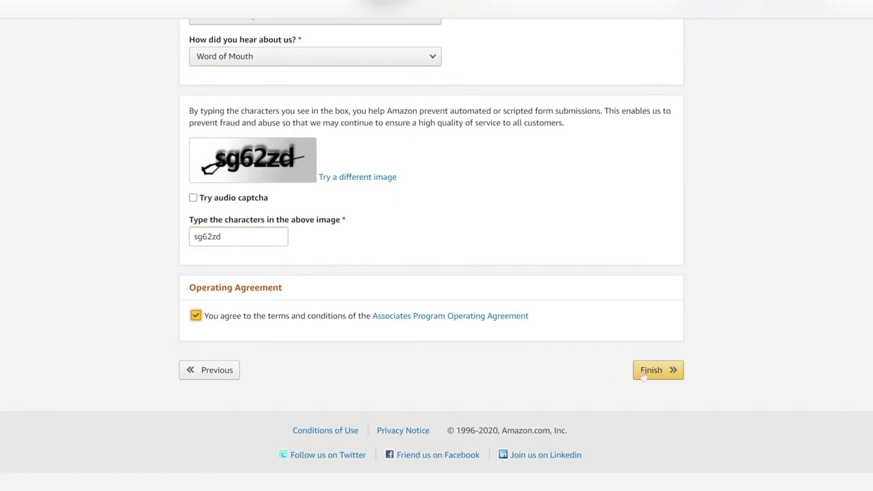
{"action": "left_click", "coordinate": [659, 376]}
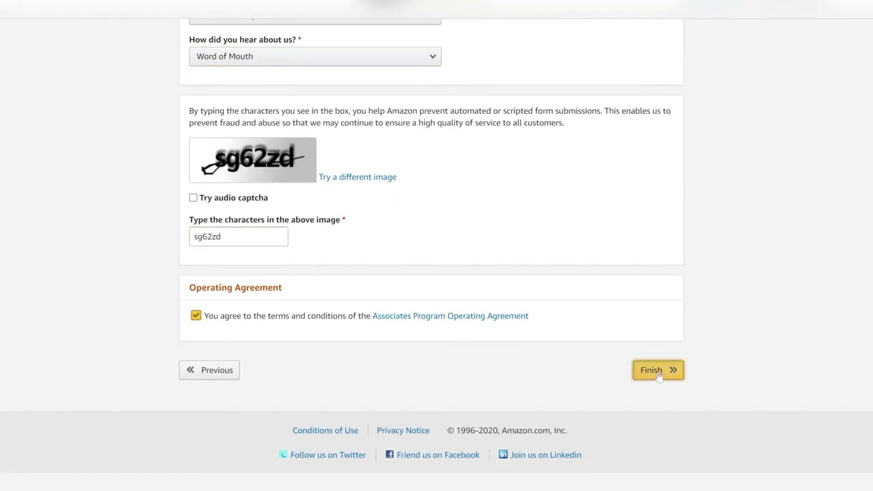
{"action": "left_click", "coordinate": [658, 373]}
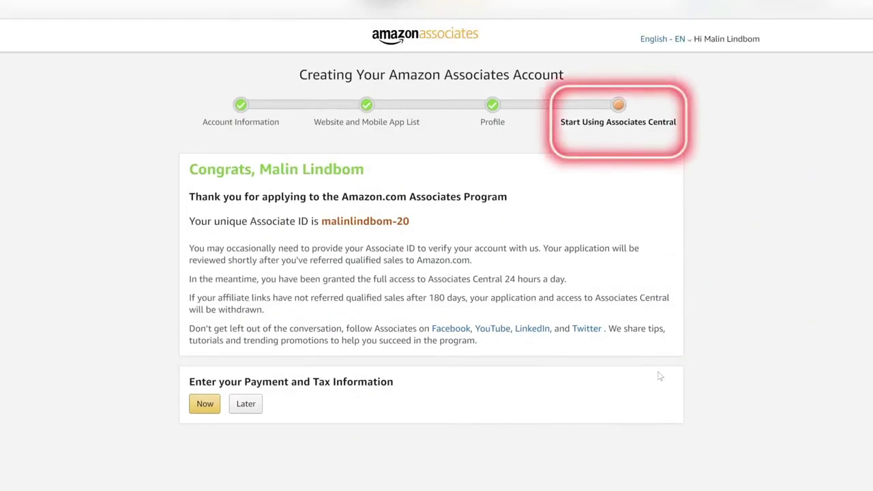
{"action": "left_click_drag", "start_coordinate": [321, 221], "coordinate": [409, 221]}
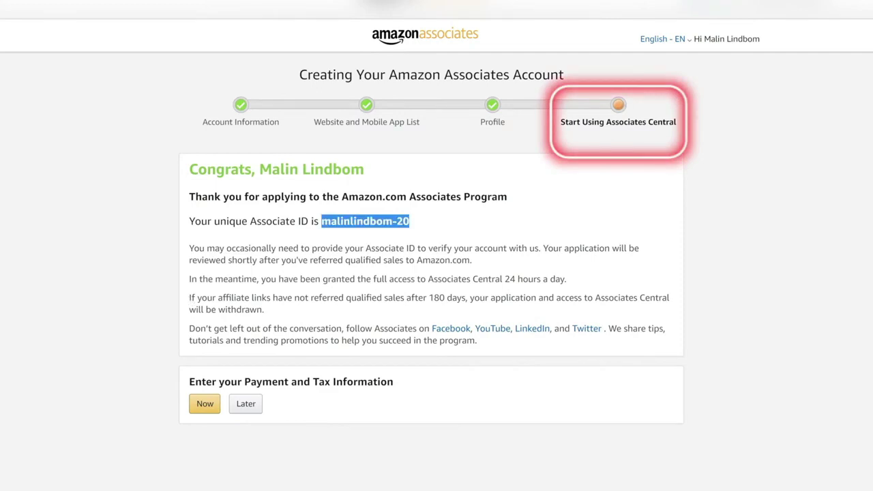
{"action": "left_click_drag", "start_coordinate": [189, 294], "coordinate": [263, 309]}
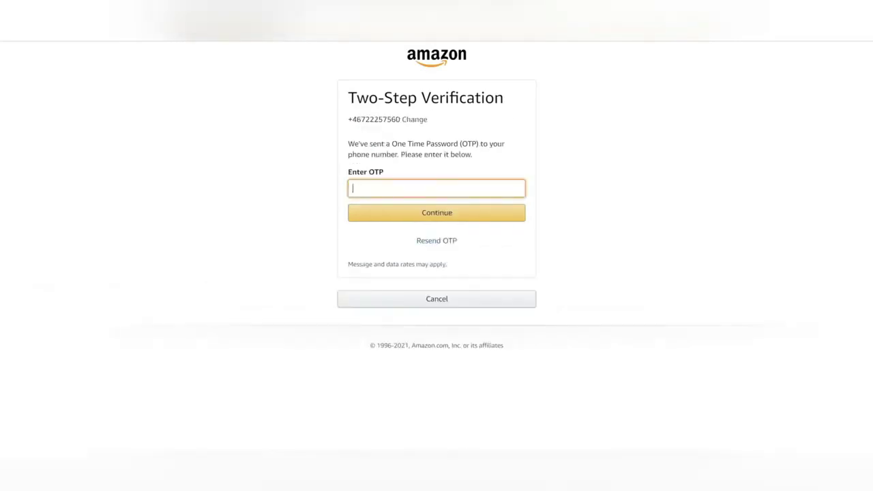
Verify the sign-in with the one-time code and choose payment by direct deposit.
{"action": "left_click", "coordinate": [435, 213]}
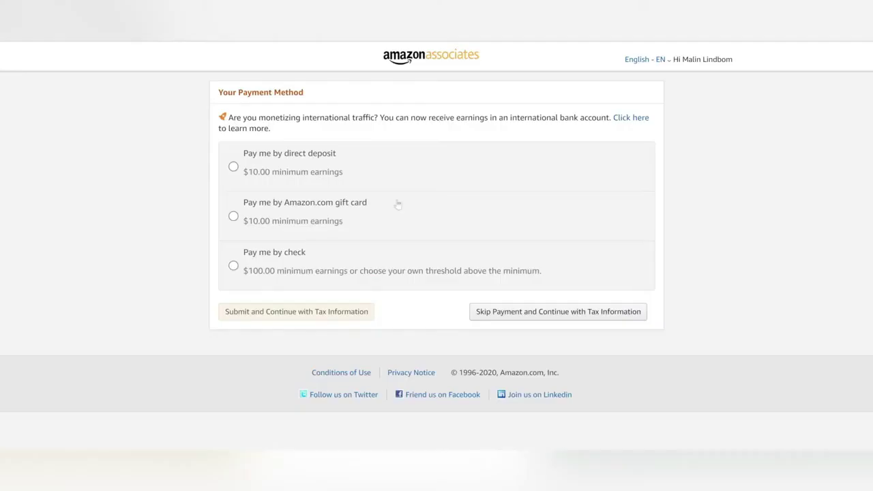
{"action": "left_click", "coordinate": [351, 184]}
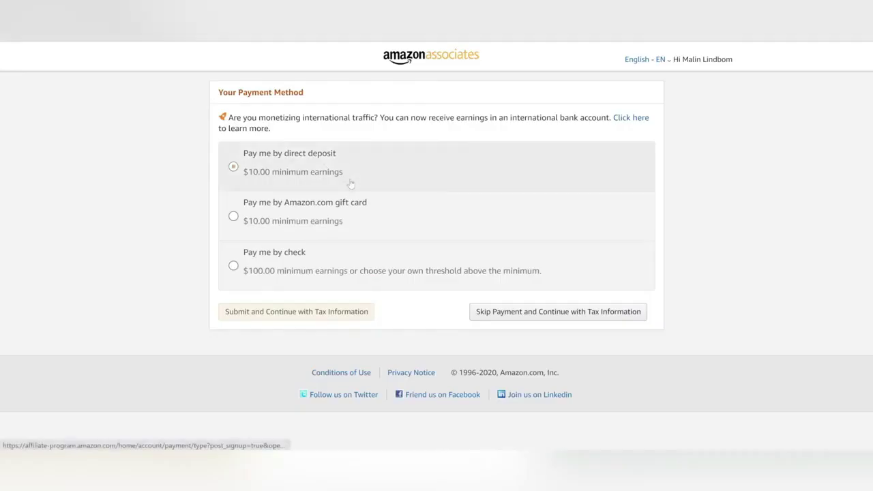
{"action": "left_click", "coordinate": [269, 164]}
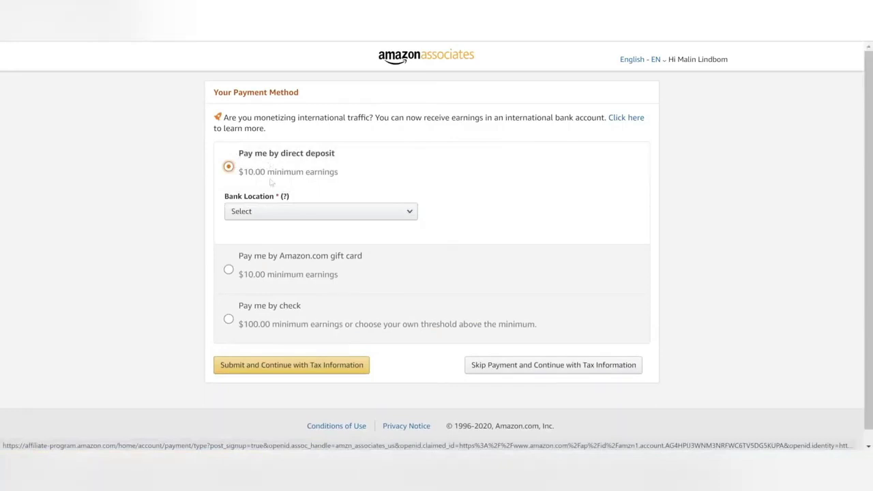
Set the bank location to Sweden and answer No to being a U.S. person.
{"action": "left_click", "coordinate": [275, 212]}
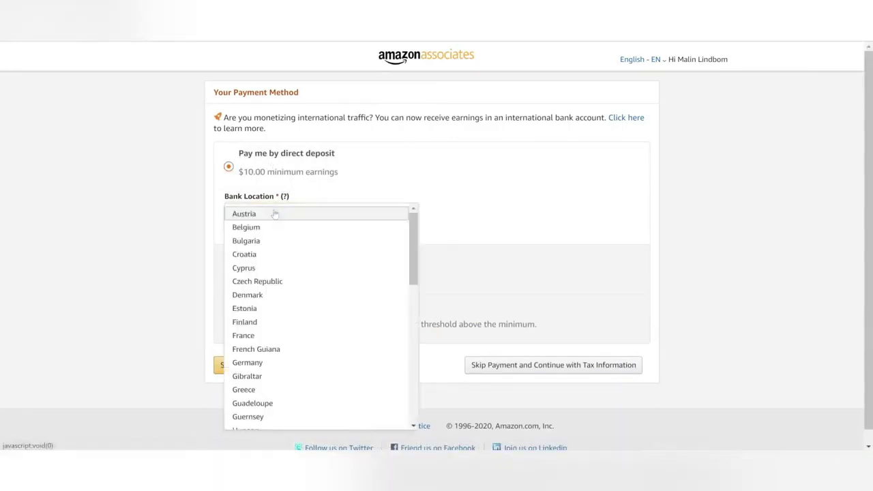
{"action": "type", "text": "swe"}
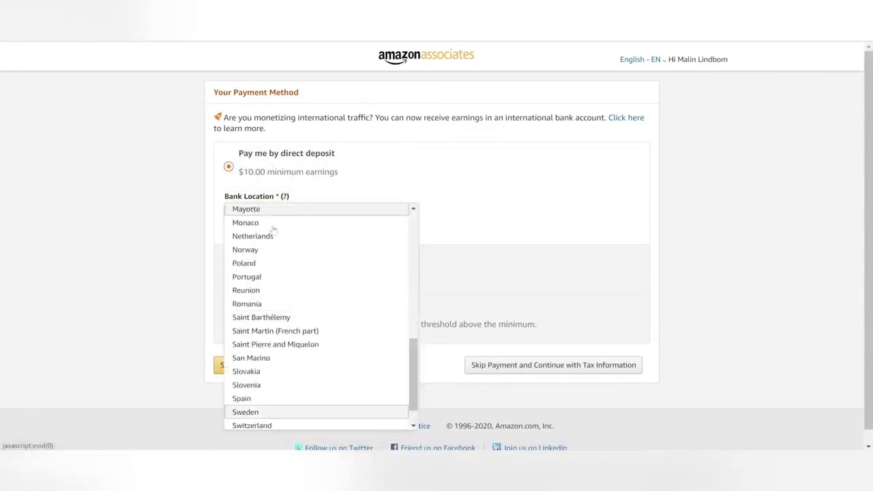
{"action": "left_click", "coordinate": [266, 413]}
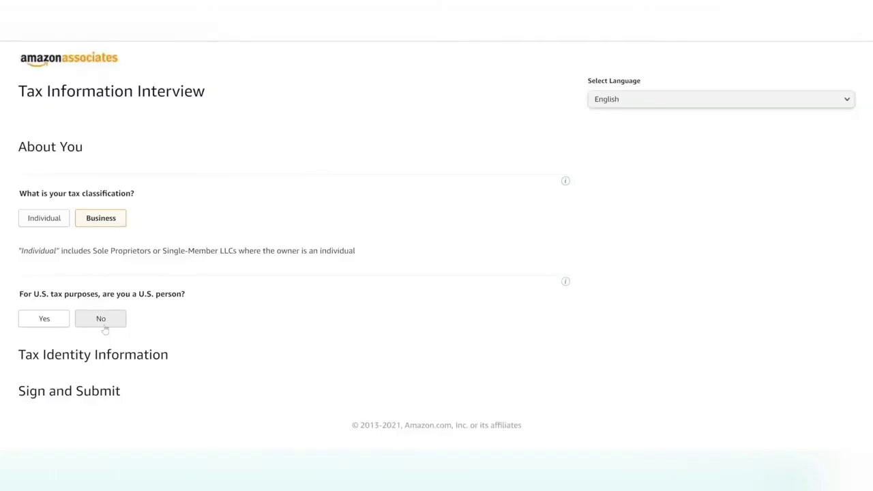
{"action": "left_click", "coordinate": [105, 326]}
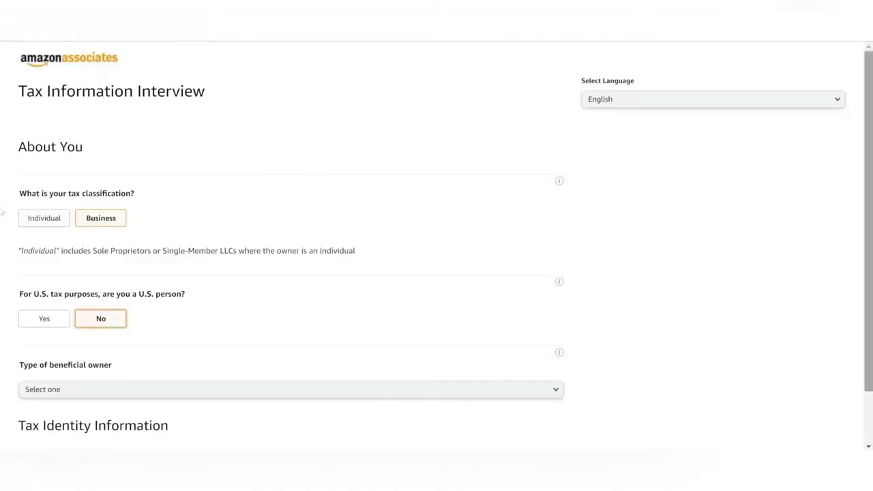
Set the beneficial owner type to Corporation and answer No to acting as an intermediary.
{"action": "scroll", "coordinate": [664, 355], "scroll_direction": "down", "scroll_amount": 2}
{"action": "left_click", "coordinate": [559, 330]}
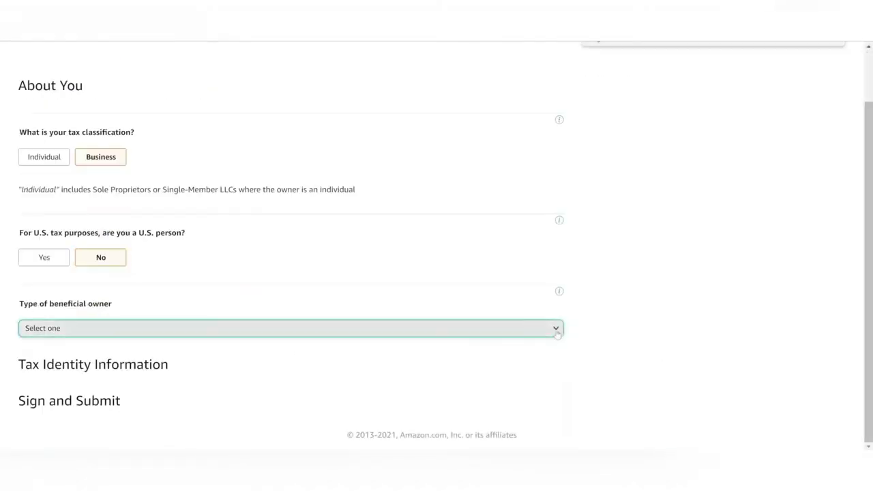
{"action": "key", "text": "Return"}
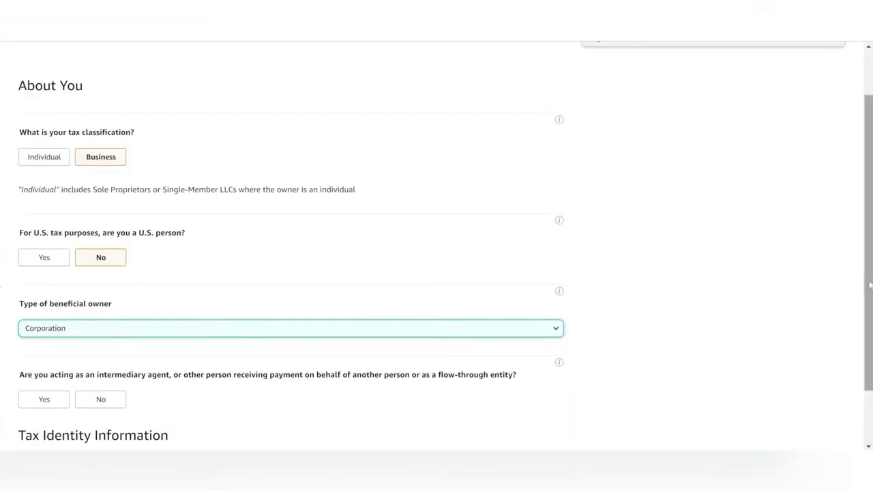
{"action": "scroll", "coordinate": [870, 287], "scroll_direction": "down", "scroll_amount": 1}
{"action": "left_click", "coordinate": [100, 330]}
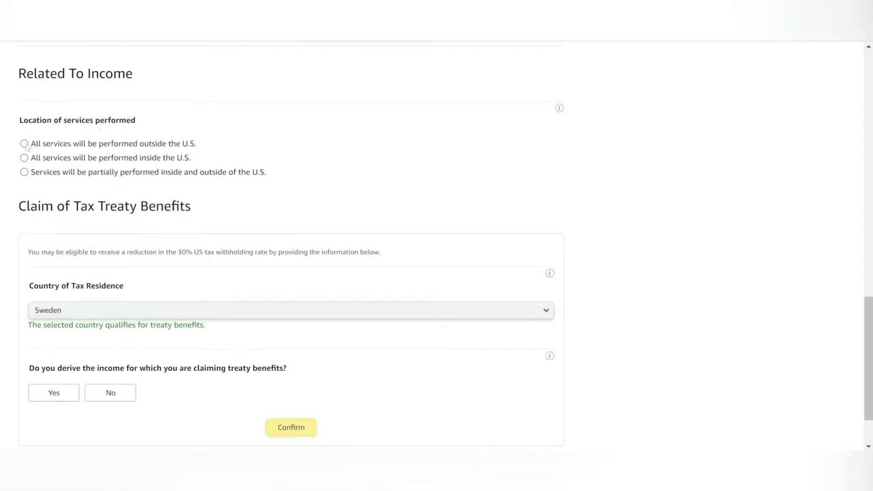
State that all services will be performed outside the U.S. and begin the signature.
{"action": "left_click", "coordinate": [24, 143]}
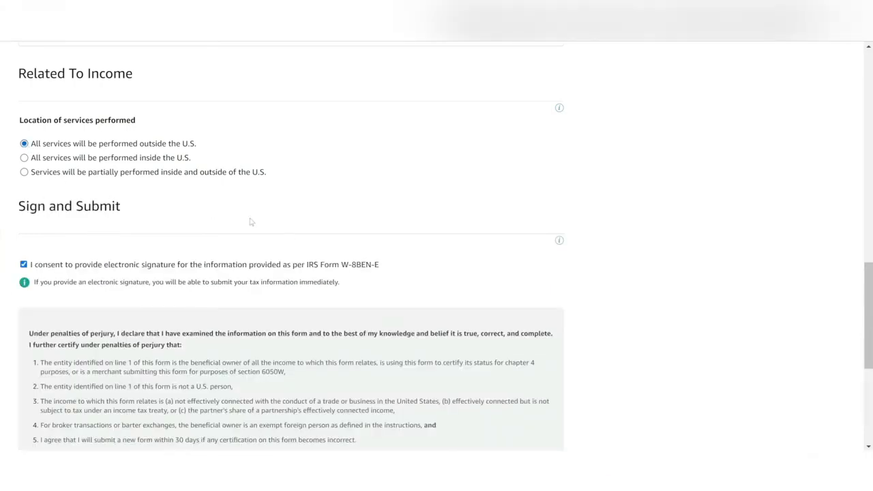
{"action": "scroll", "coordinate": [250, 222], "scroll_direction": "down", "scroll_amount": 4}
{"action": "left_click", "coordinate": [309, 260]}
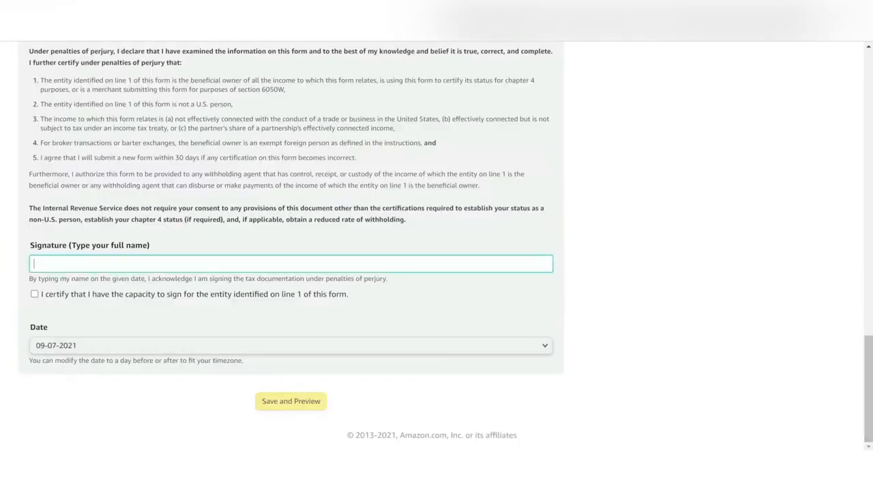